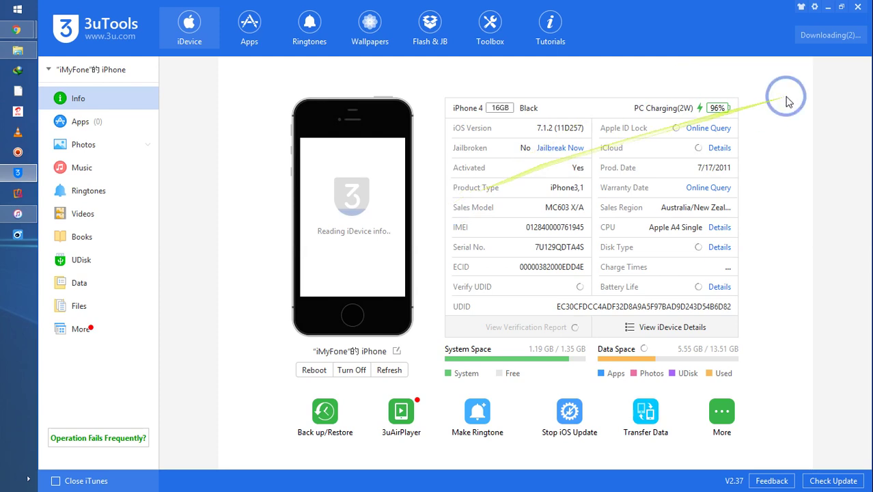
Step: Minimize 3uTools, bring up the iTunes Blues music library, and open its File menu
click(828, 13)
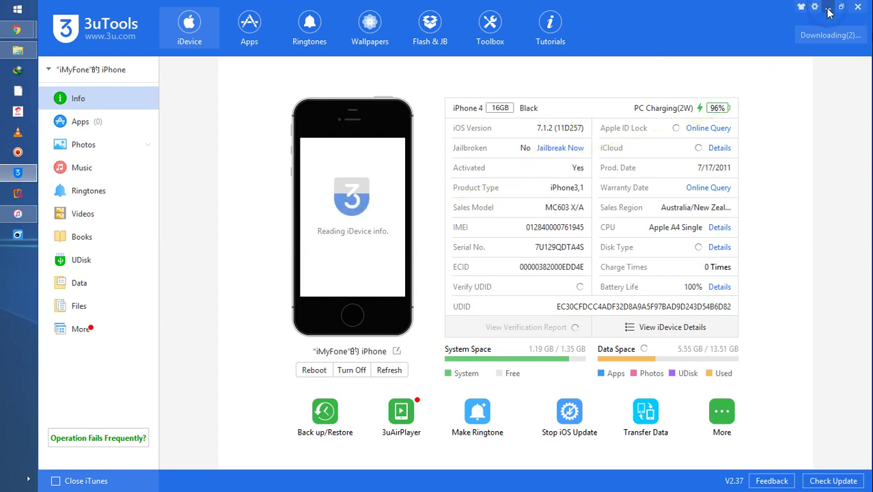
click(18, 216)
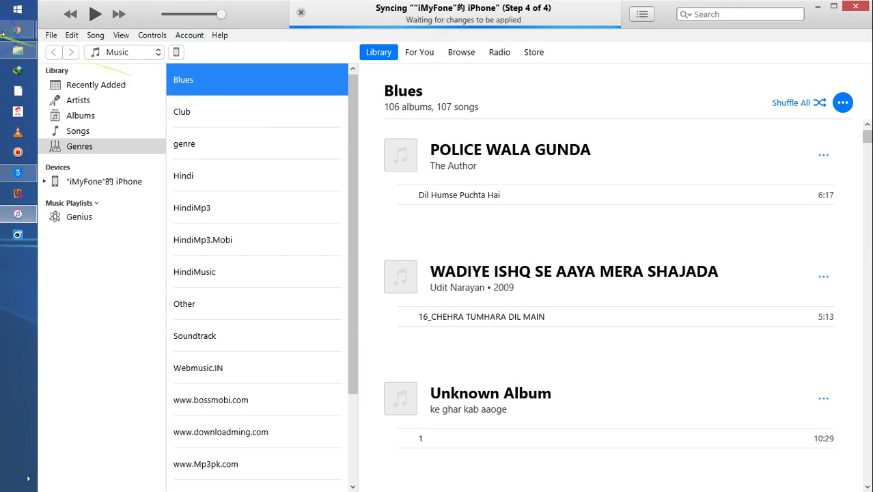
click(49, 35)
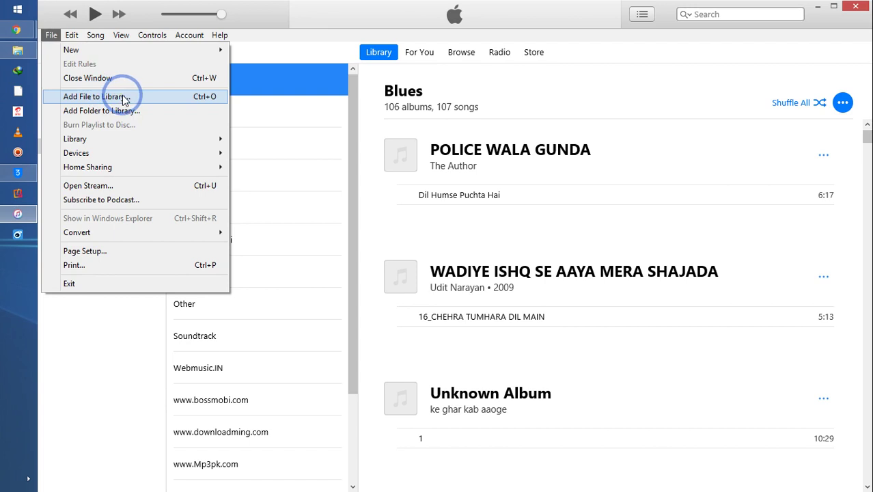
click(123, 100)
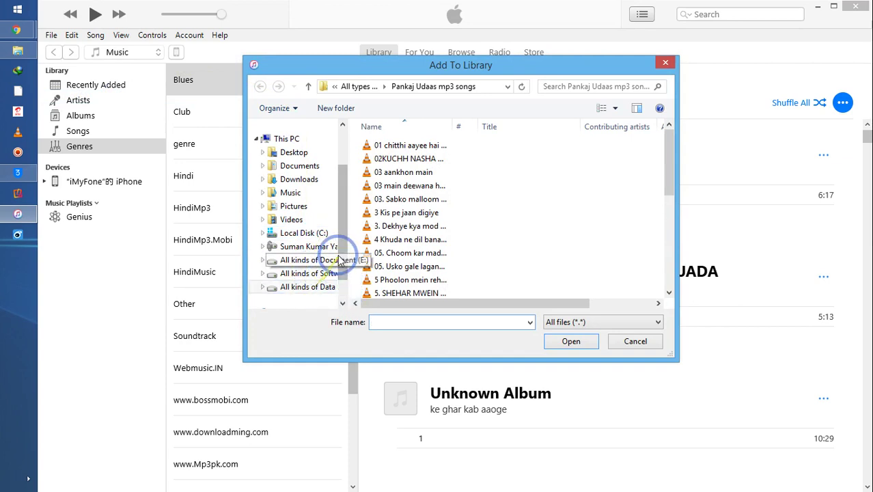
click(314, 248)
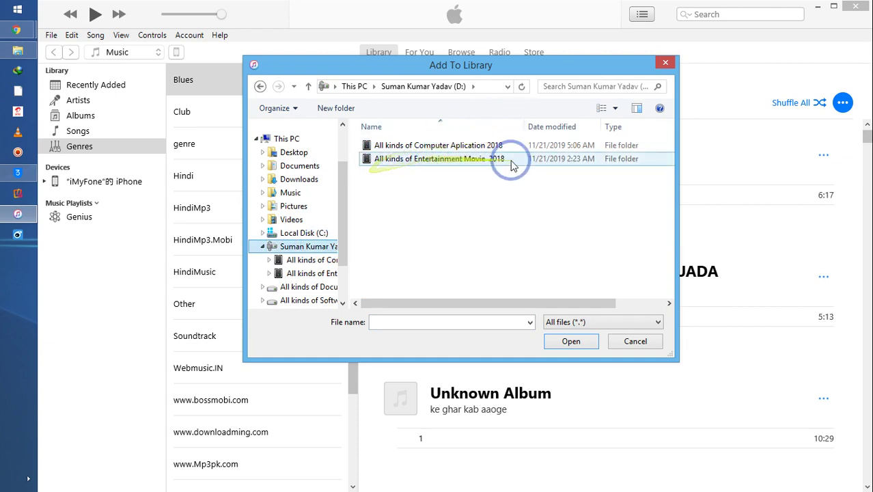
click(665, 62)
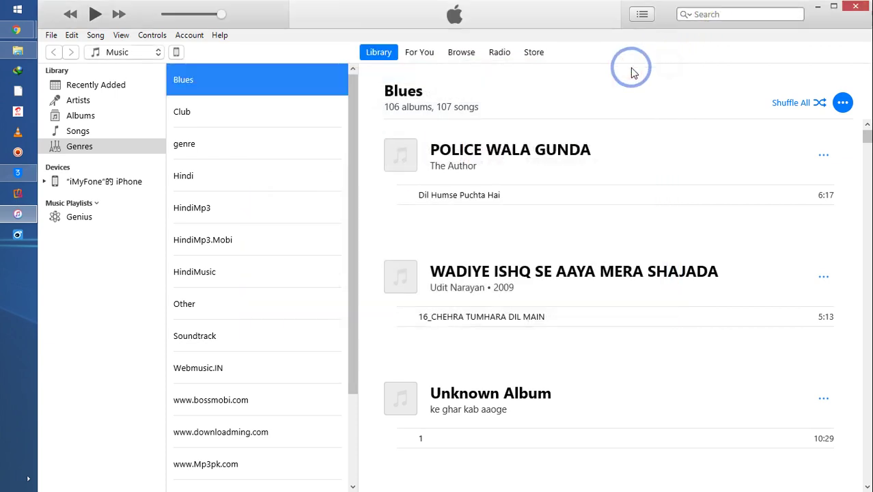
click(18, 51)
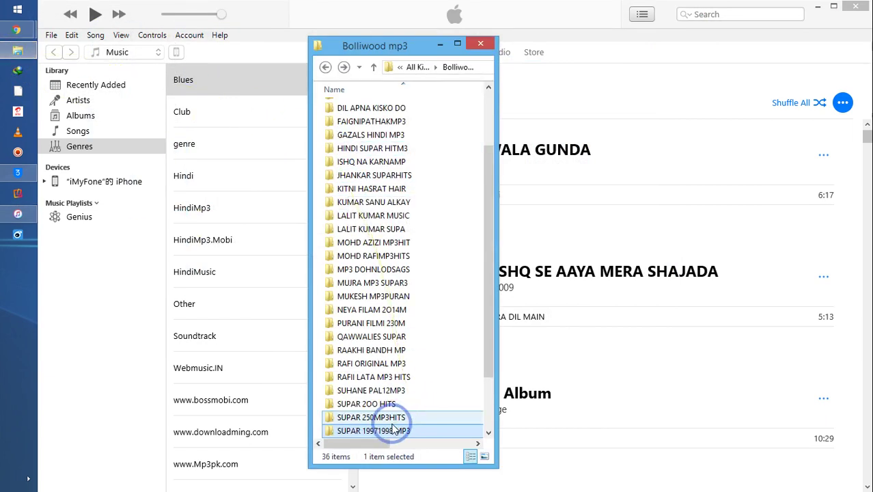
mouse_move(390, 435)
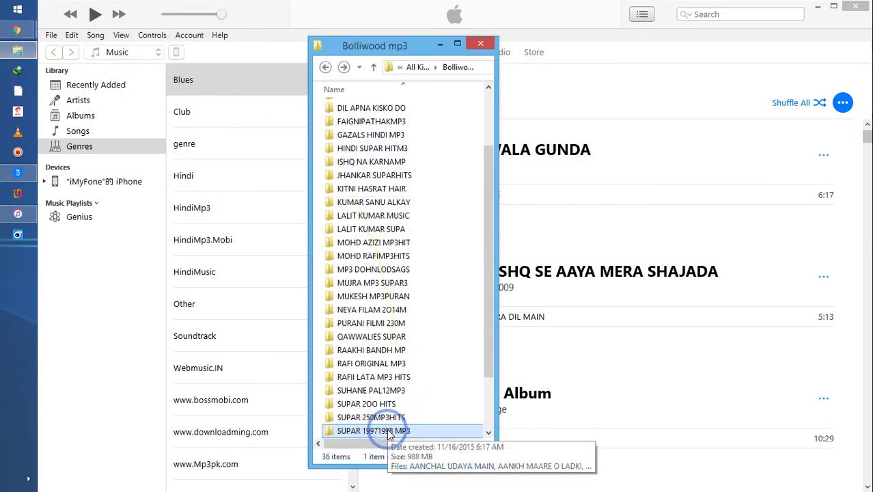
click(481, 45)
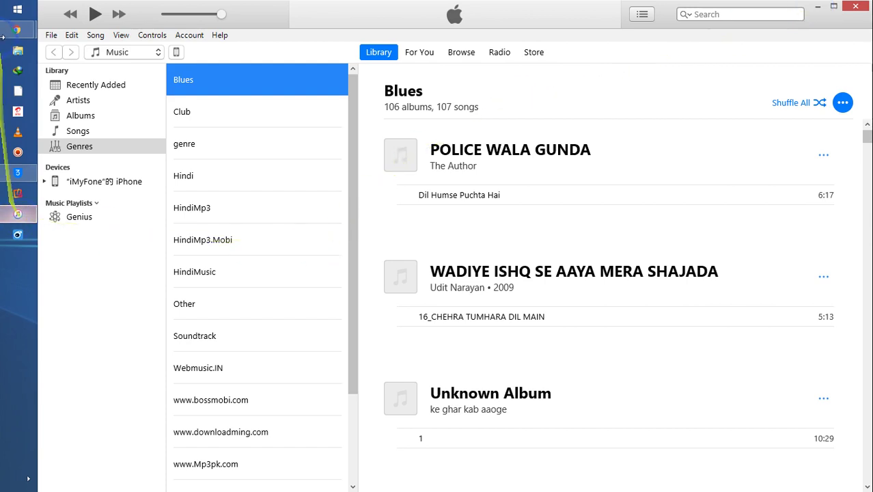
Step: In Add Folder to Library, browse D: to Bollywood mp3 > SUPAR 19971998 MP3 and select all songs
click(51, 35)
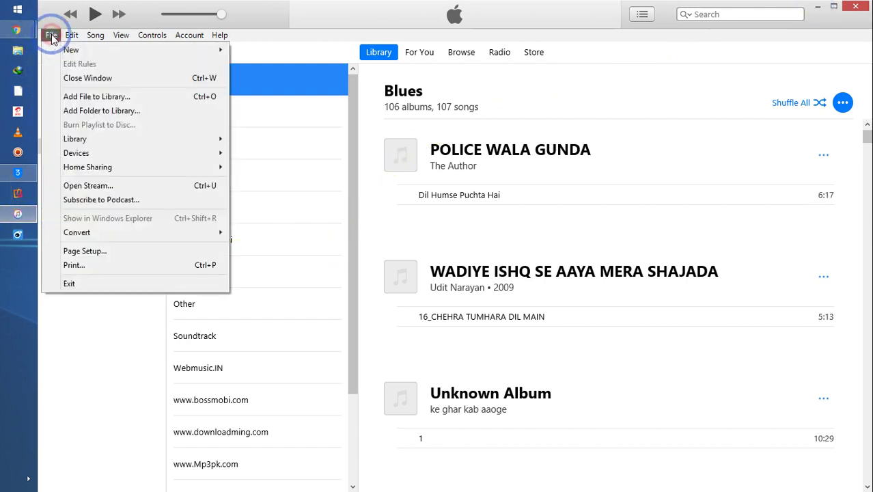
click(97, 97)
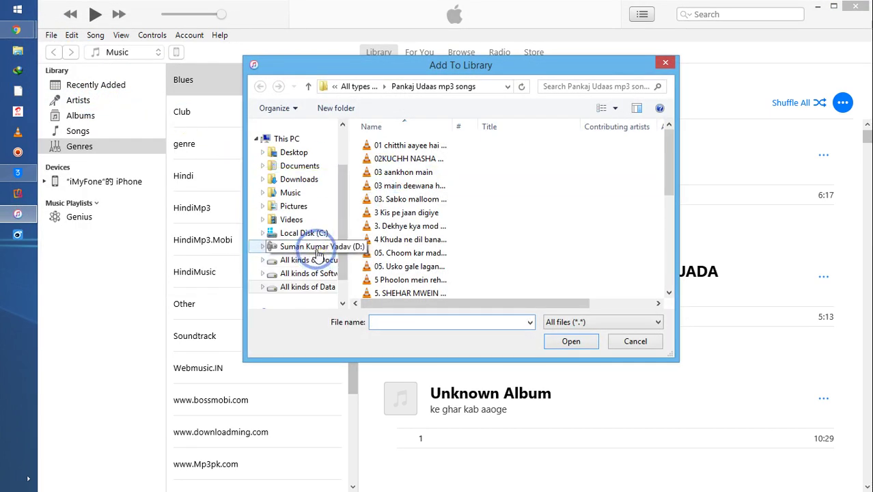
click(317, 248)
click(445, 163)
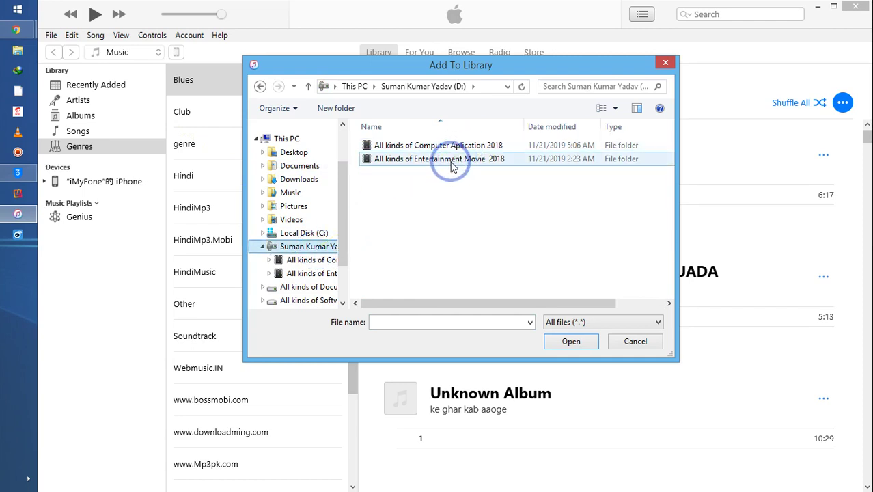
double_click(448, 164)
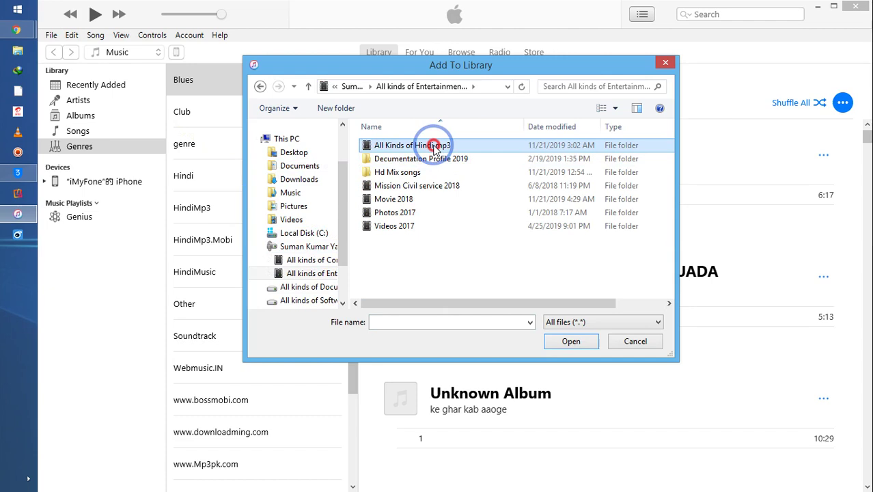
double_click(431, 147)
mouse_move(434, 151)
mouse_down()
mouse_move(425, 150)
mouse_move(441, 171)
mouse_move(424, 142)
mouse_move(426, 151)
mouse_up()
double_click(399, 187)
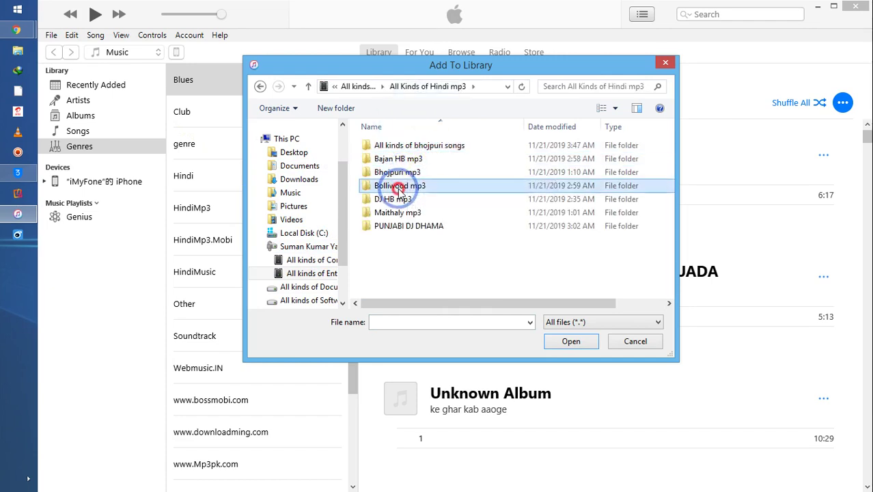
click(409, 226)
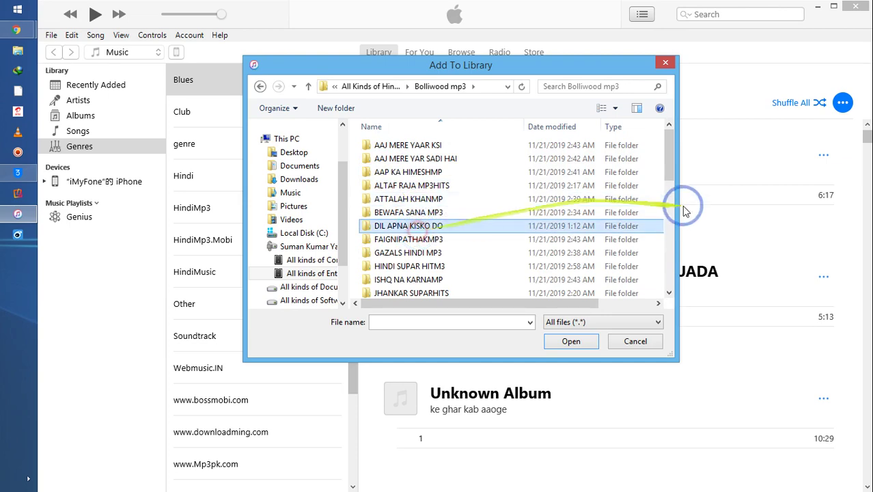
click(672, 254)
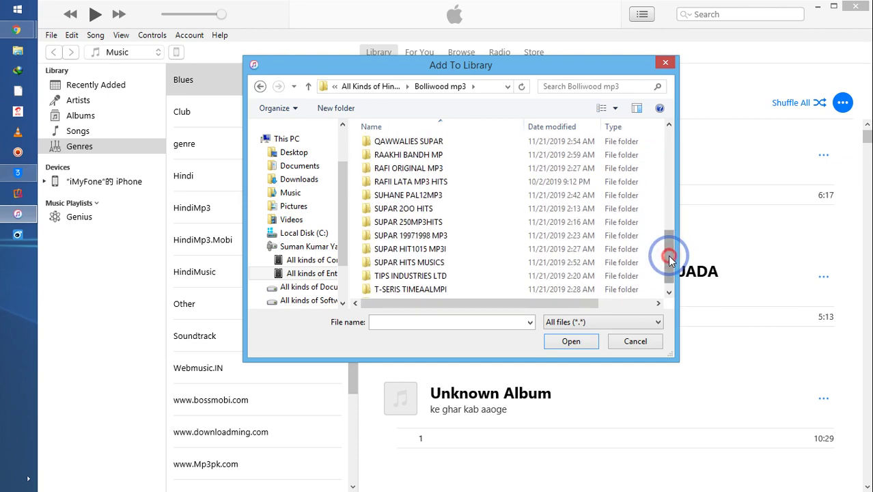
double_click(448, 239)
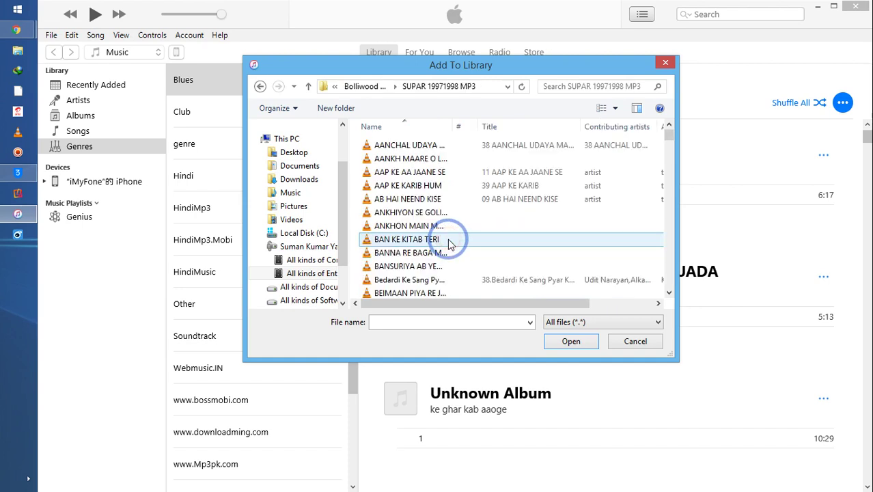
key(ctrl+a)
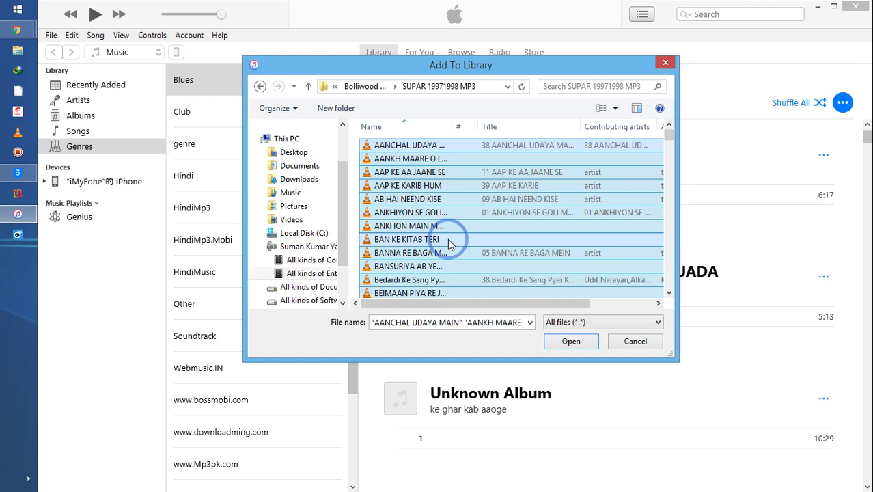
Step: Import the selected SUPAR songs, growing the Blues genre to 148 albums and 158 songs
click(569, 341)
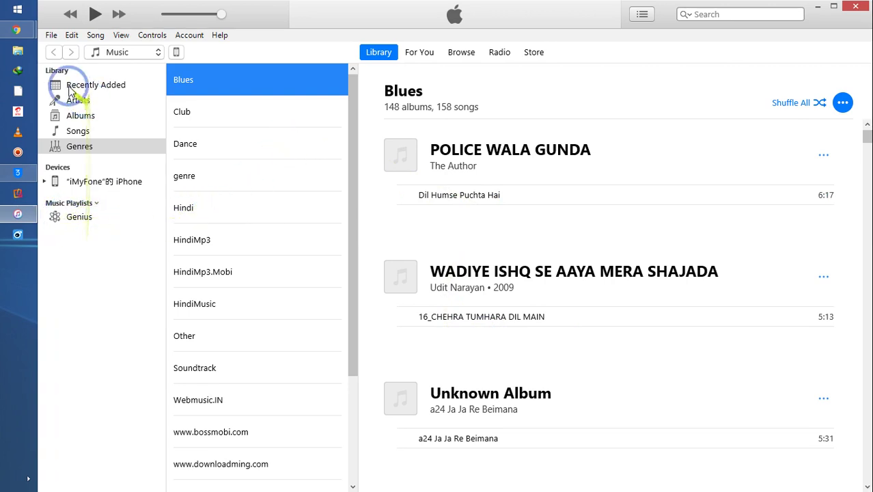
click(52, 35)
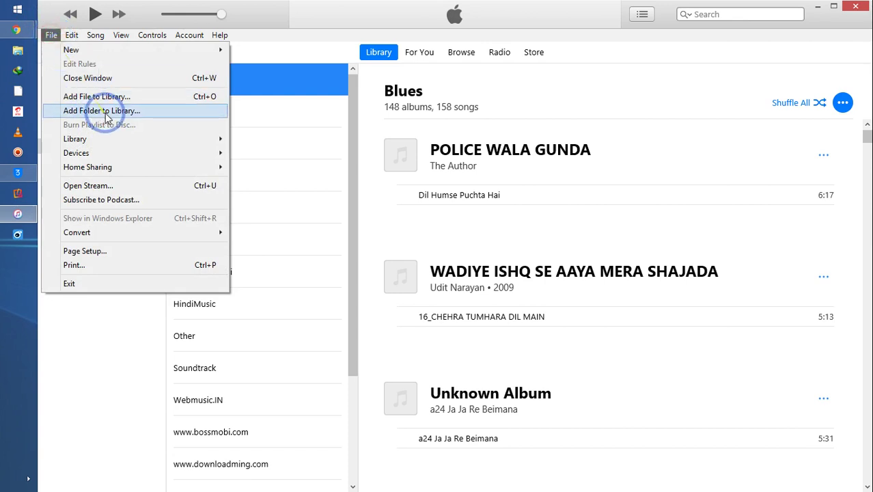
click(120, 98)
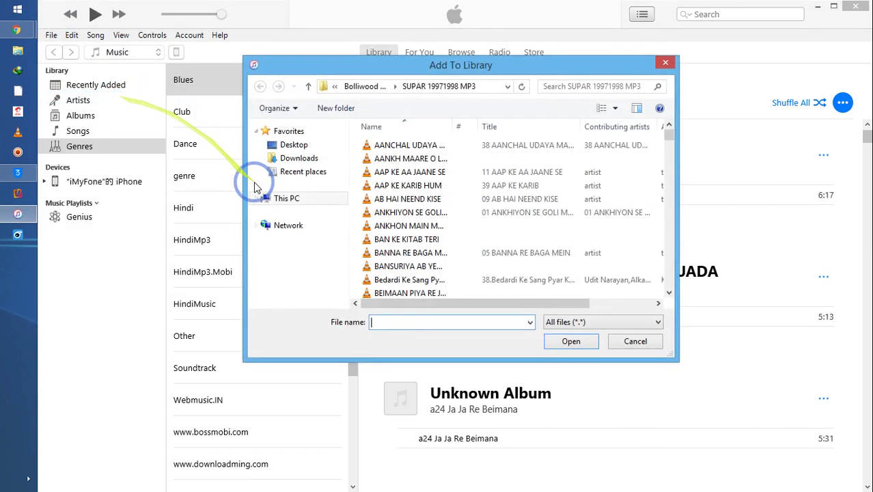
click(667, 249)
drag(668, 249, 667, 248)
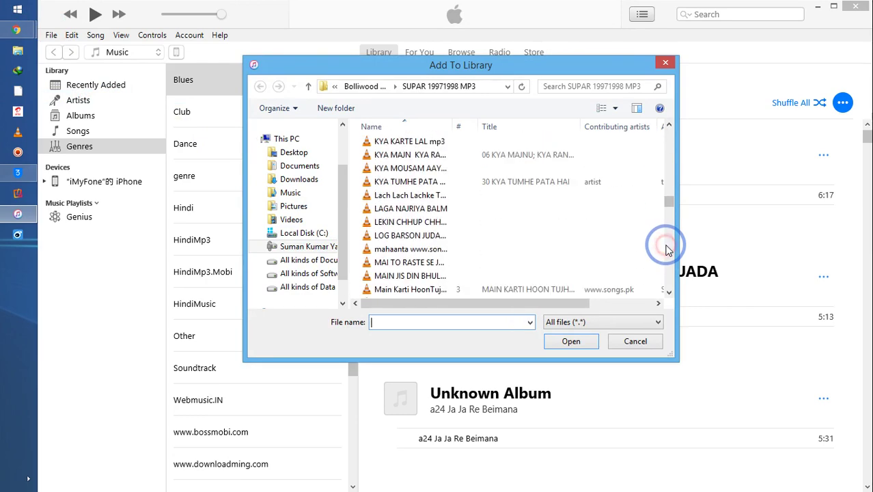
click(664, 65)
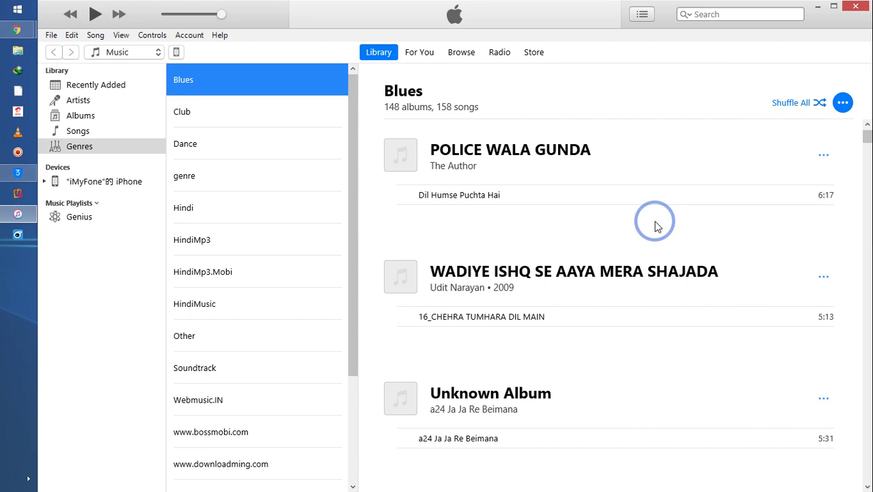
key(super+c)
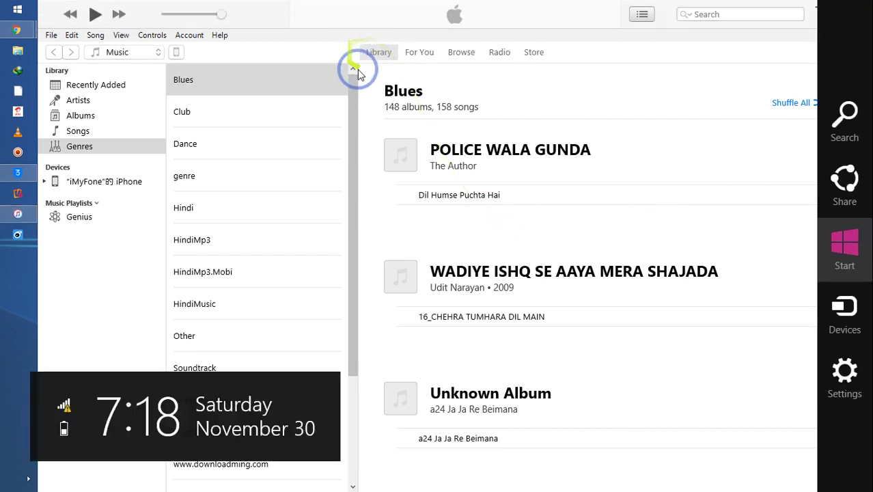
click(286, 53)
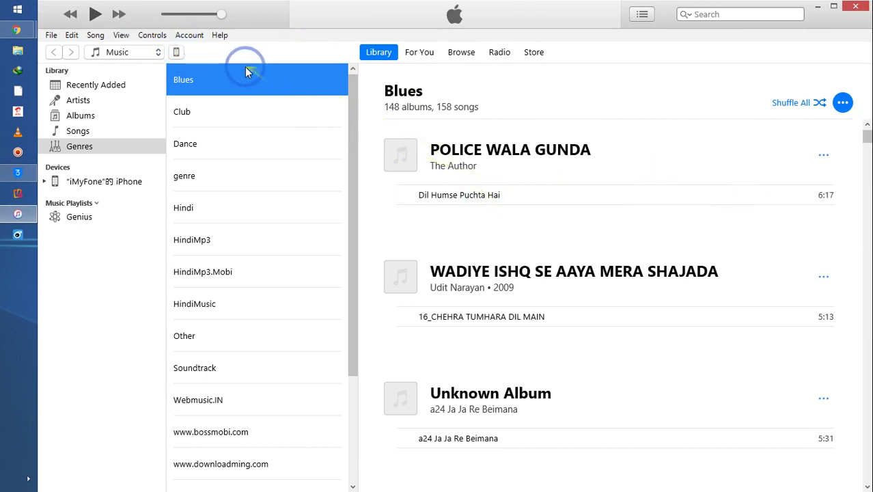
Step: Show the iPhone 4's Summary page and scroll down to its Options section
click(176, 53)
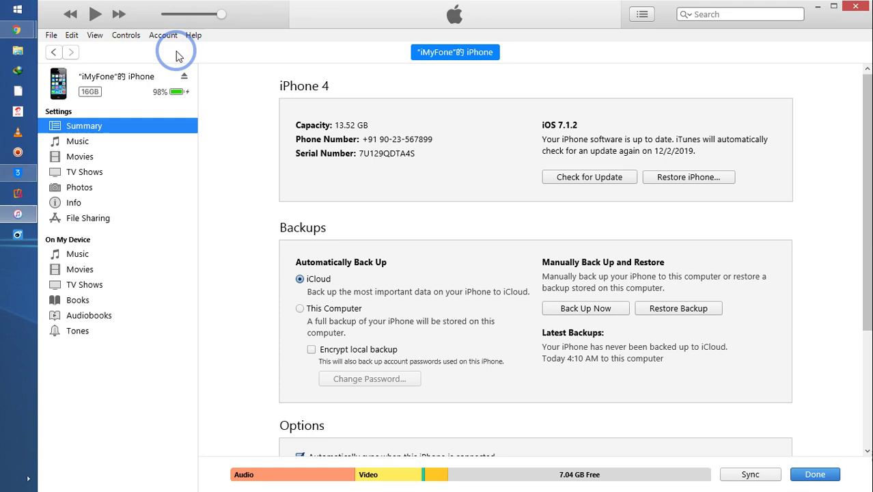
click(865, 372)
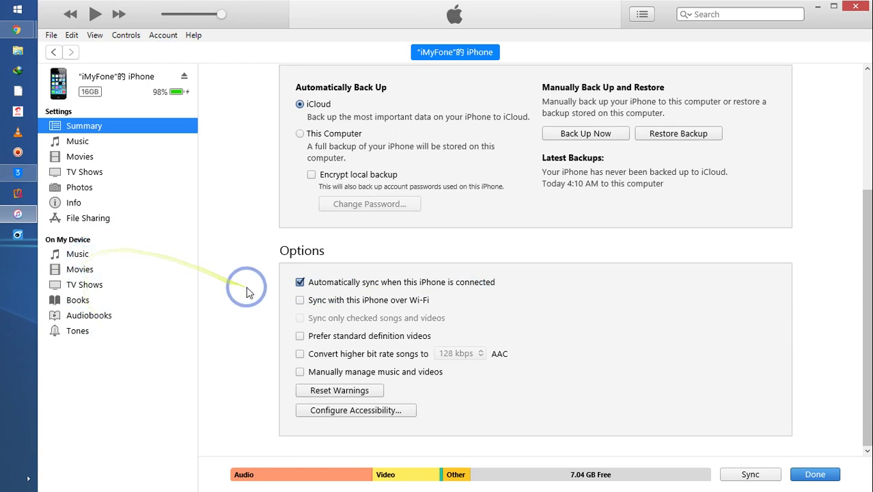
Step: Set Music sync to the entire 661-song library and start syncing the iPhone
click(75, 142)
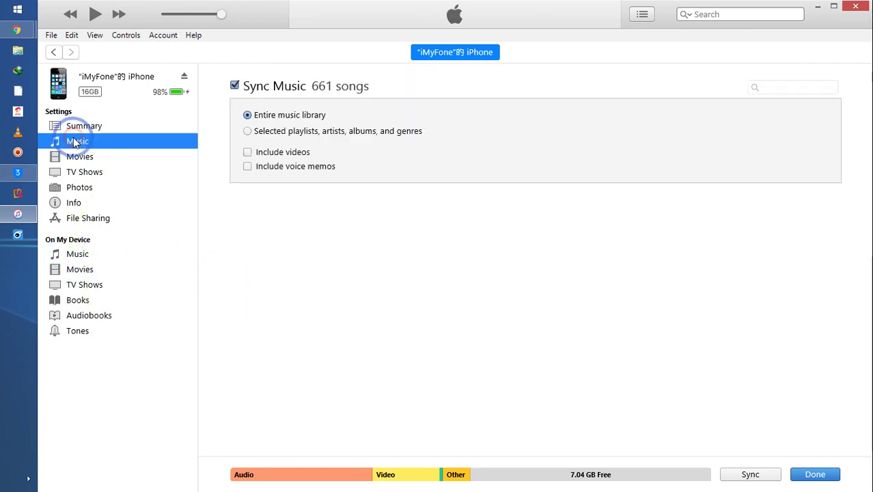
click(247, 132)
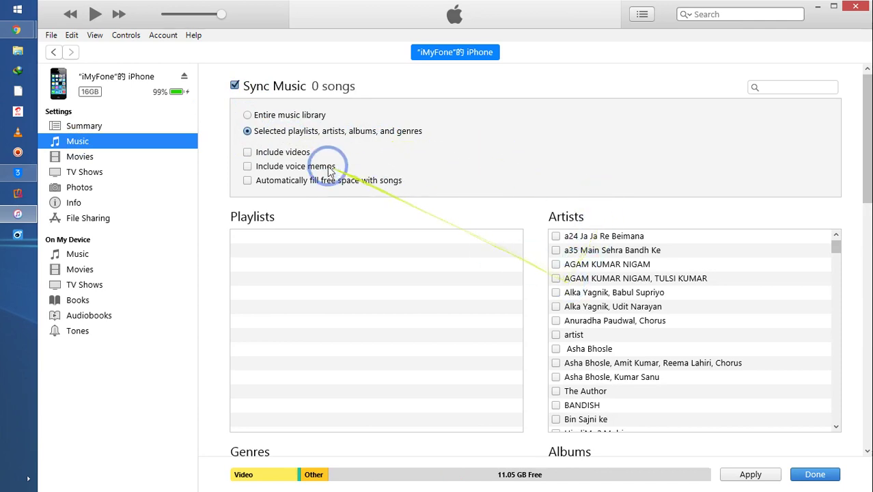
click(250, 114)
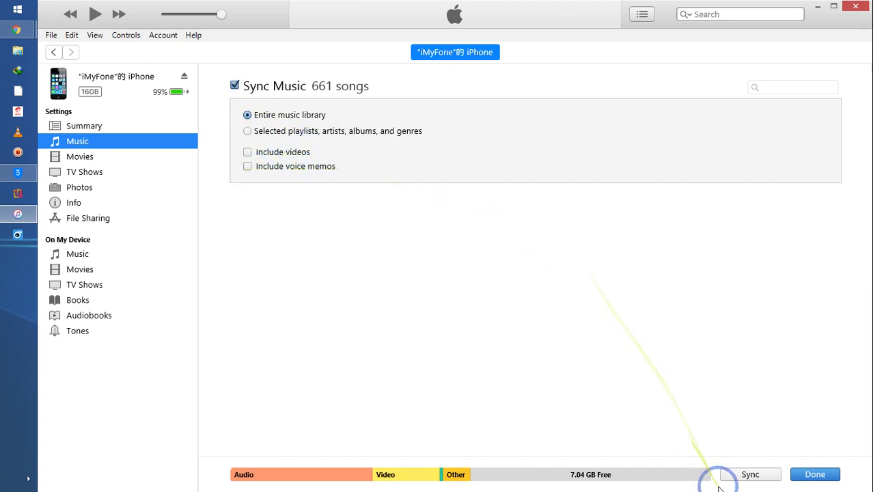
click(765, 477)
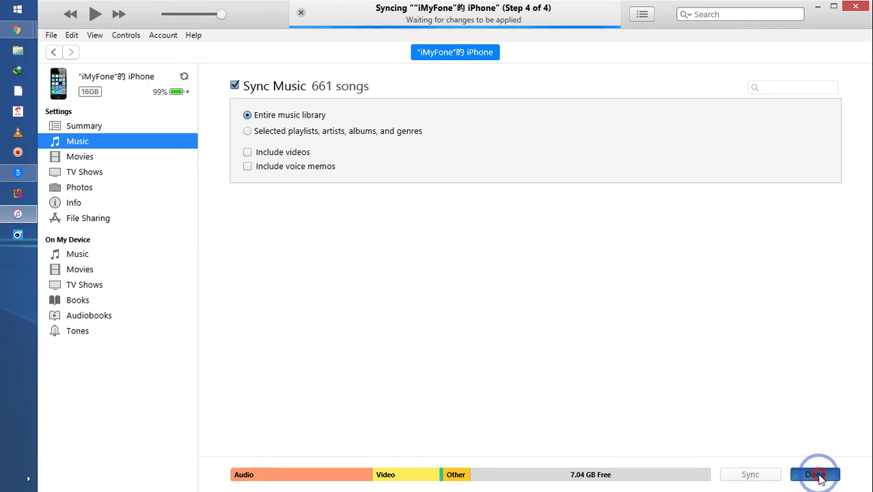
Step: Close the iPhone settings with Done, then show the Windows charms and clock
click(814, 475)
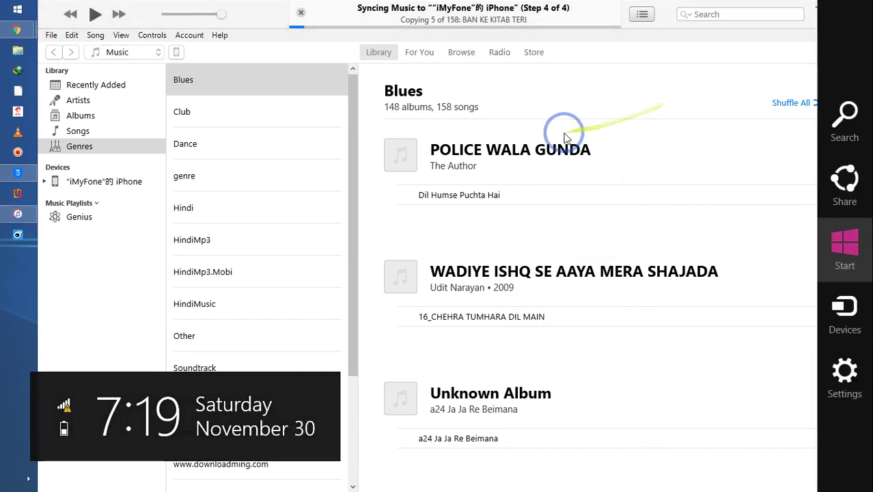
key(super+c)
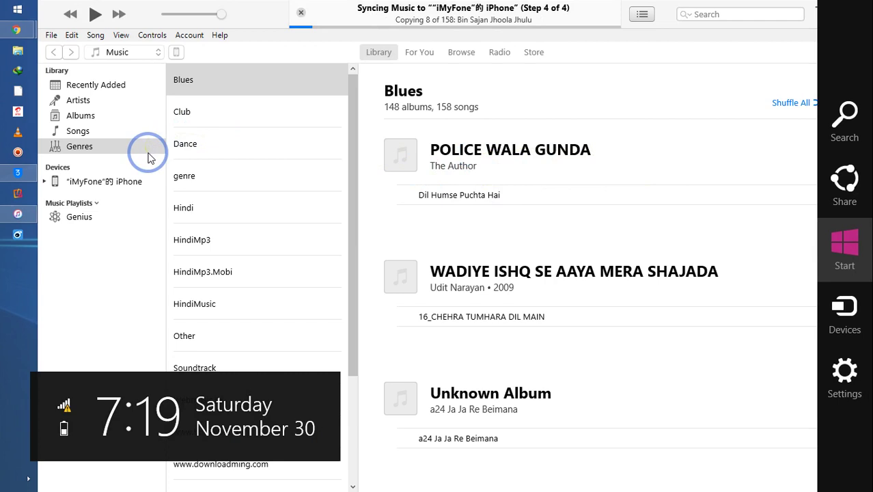
Step: Return to the iPhone, view its Movies sync settings covering all 35 movies, and open File
click(174, 54)
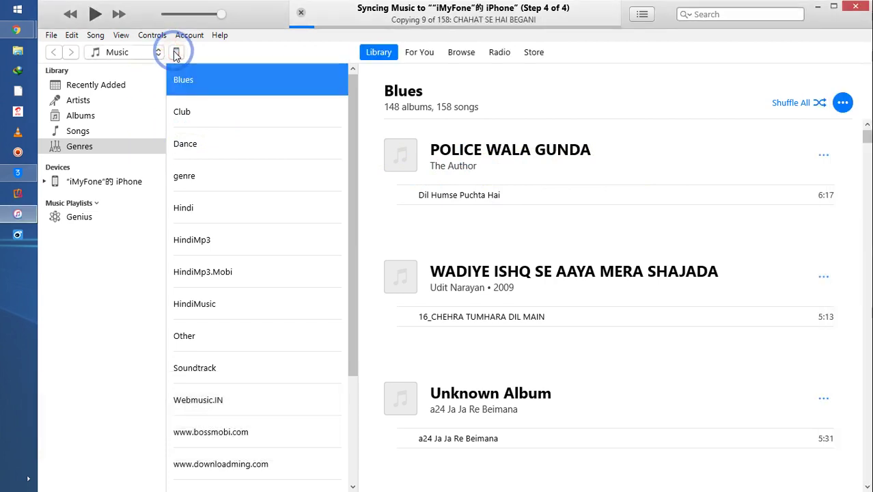
click(175, 54)
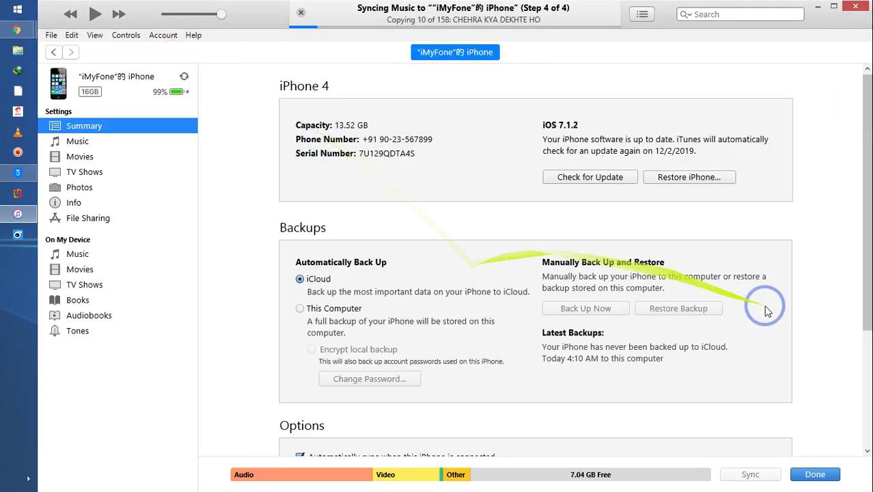
click(868, 329)
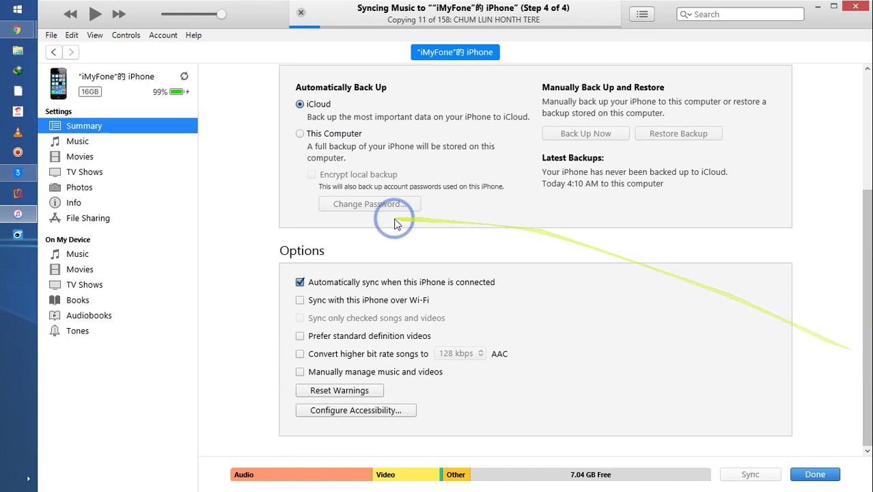
click(77, 159)
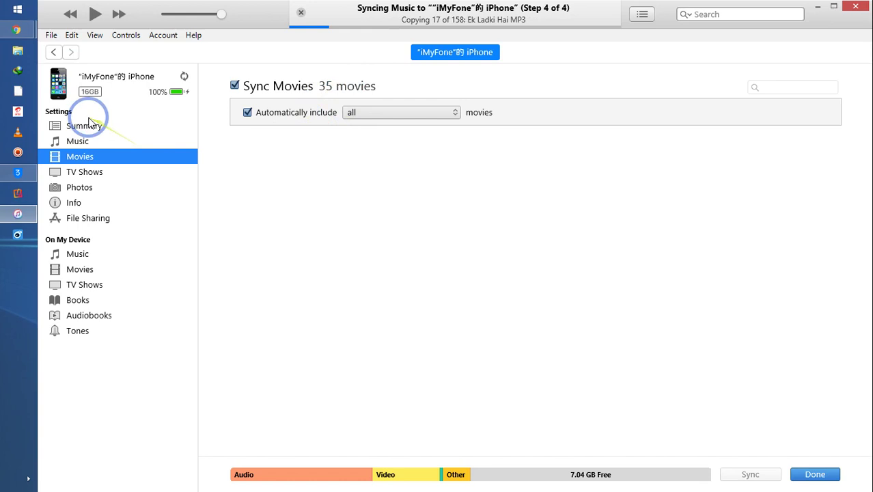
click(51, 36)
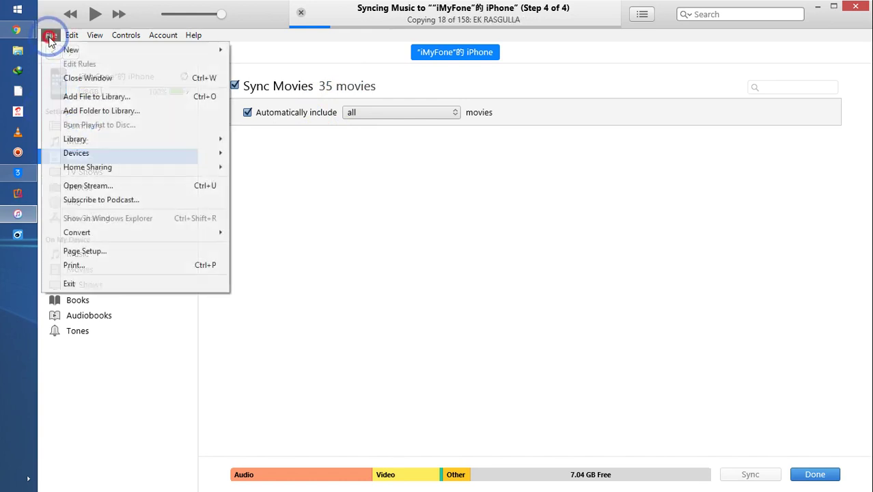
Step: Add 'jungle book full hd movie' from E: > All types of Movie to the library
click(91, 96)
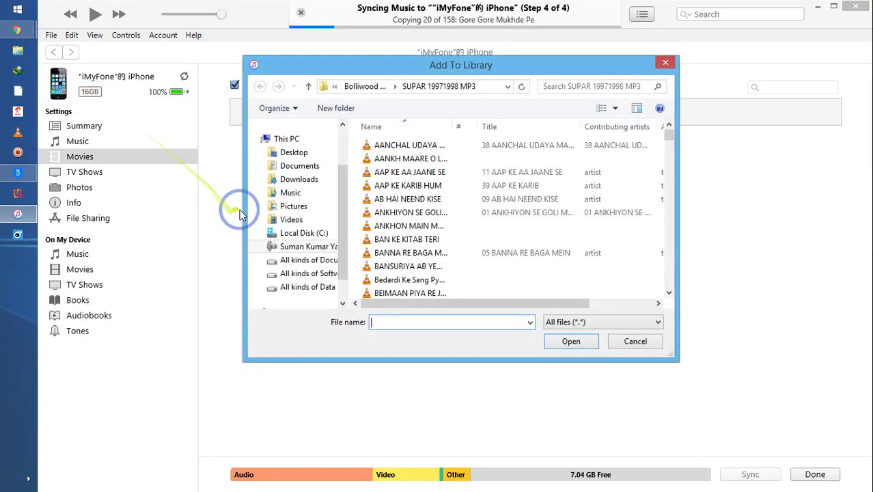
click(309, 290)
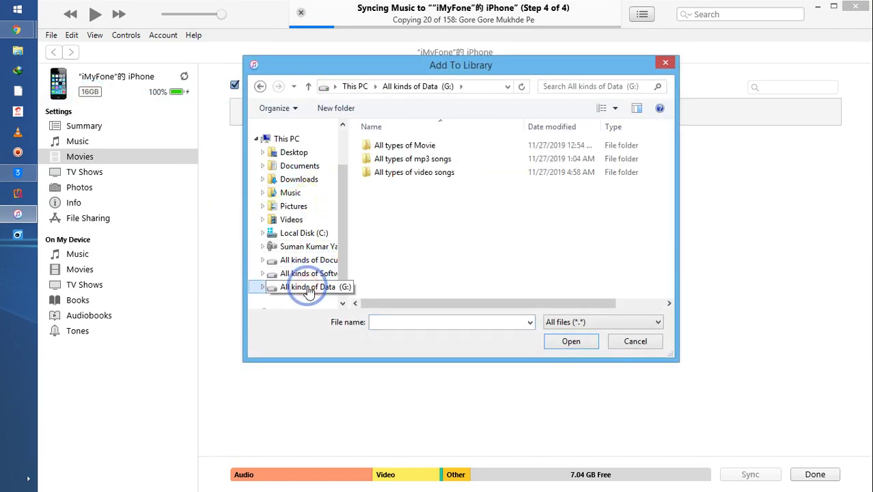
click(368, 145)
double_click(409, 147)
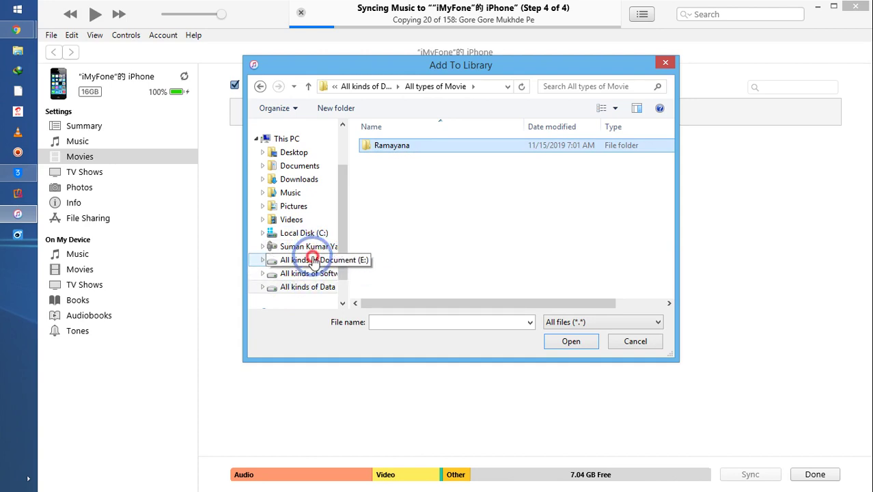
click(312, 260)
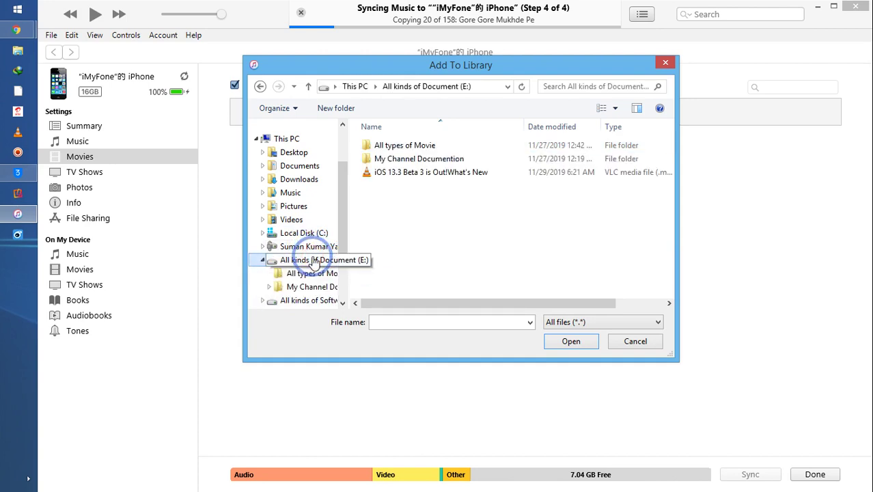
double_click(405, 149)
click(405, 149)
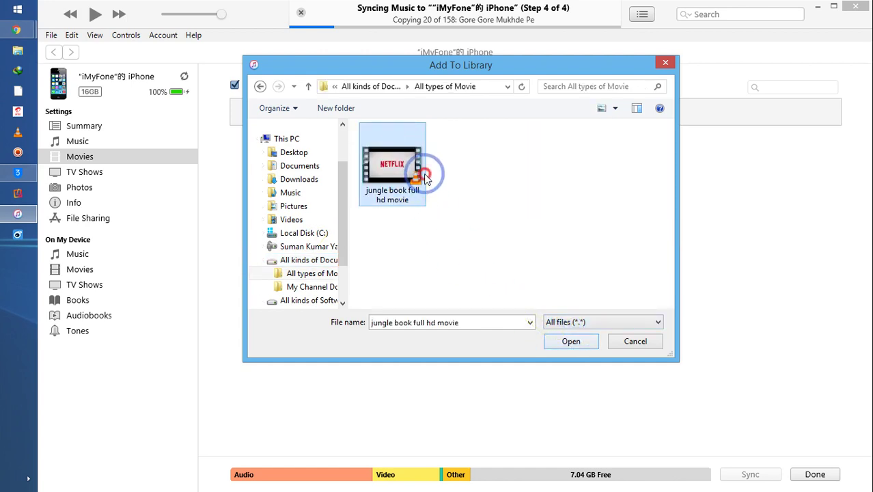
click(571, 344)
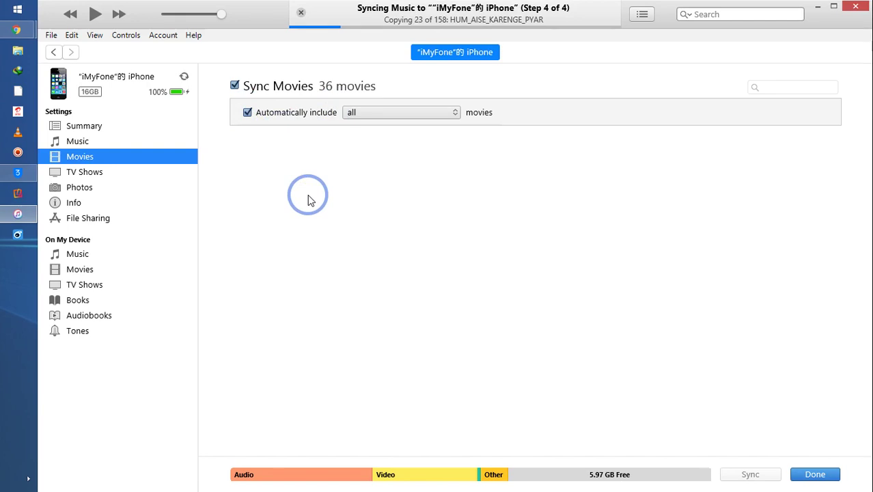
Step: Turn off automatic movie inclusion, check only 'jungle book full hd movie', and apply
click(250, 114)
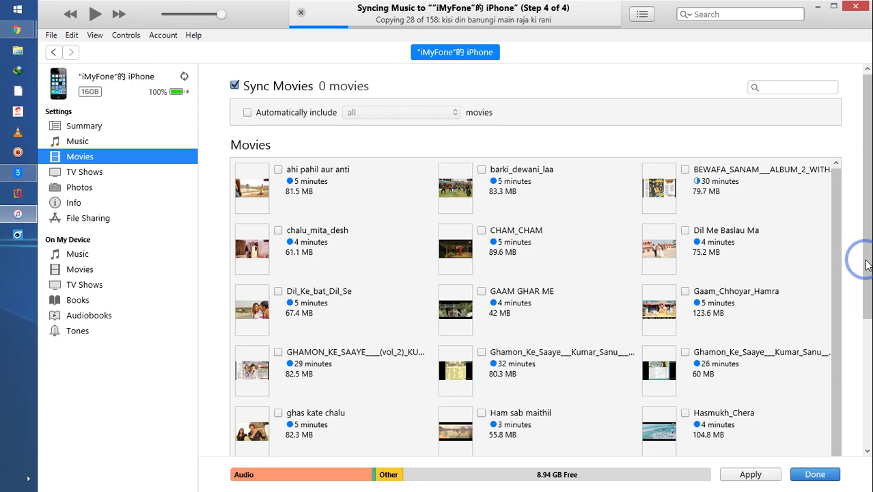
drag(867, 265, 859, 332)
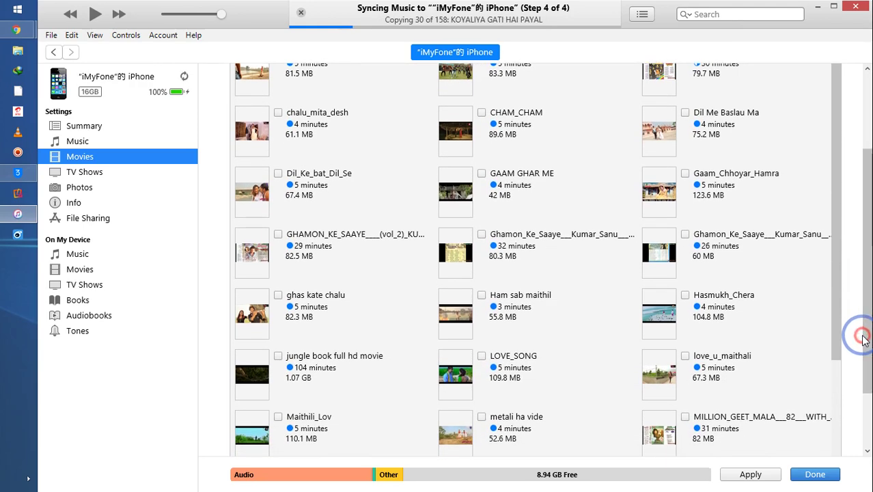
click(278, 357)
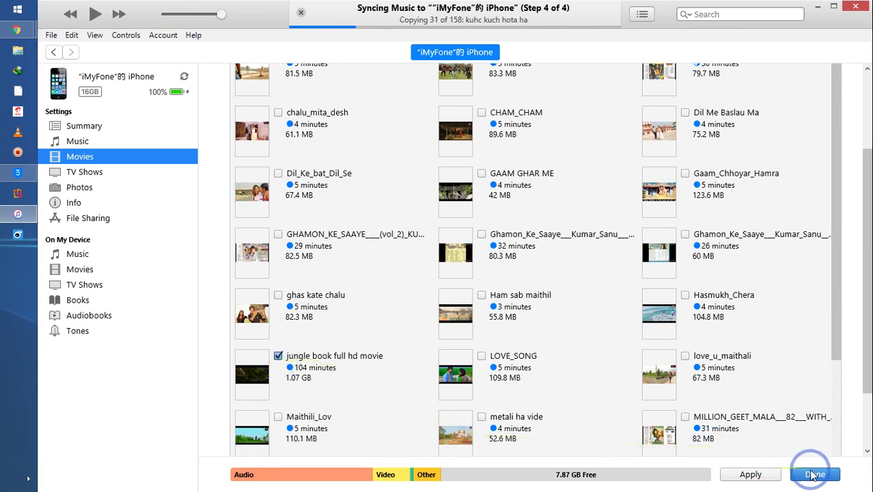
click(752, 474)
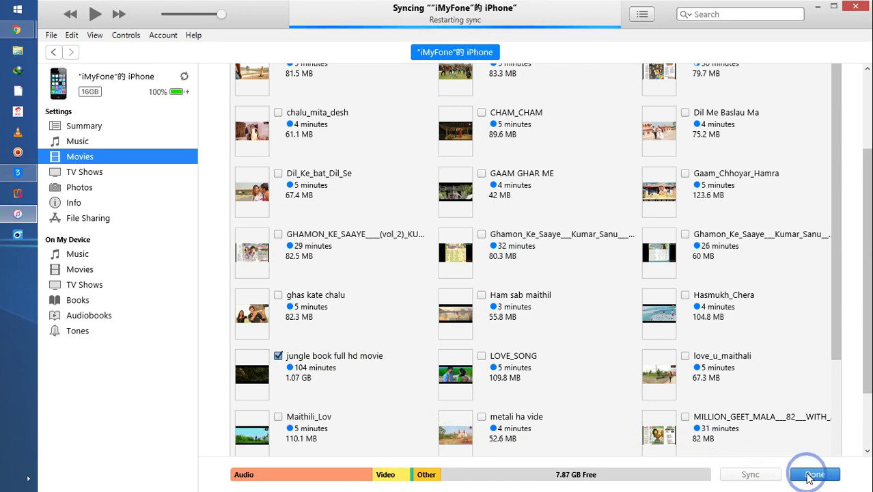
click(812, 474)
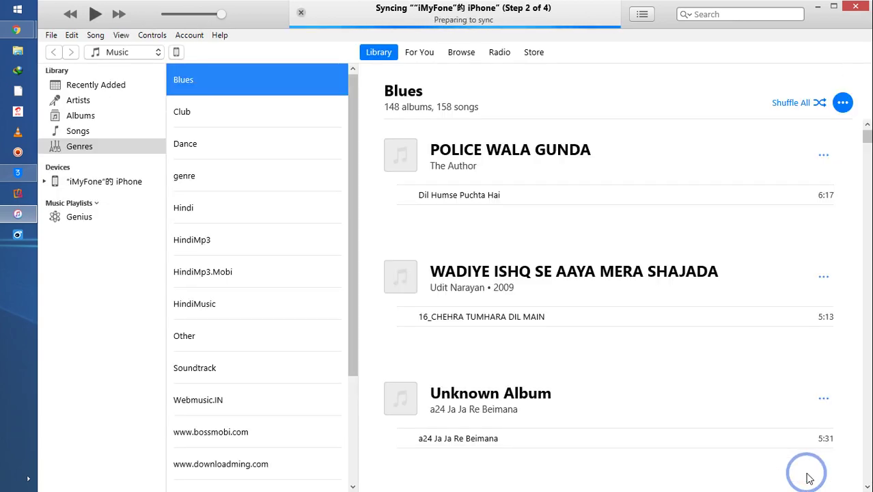